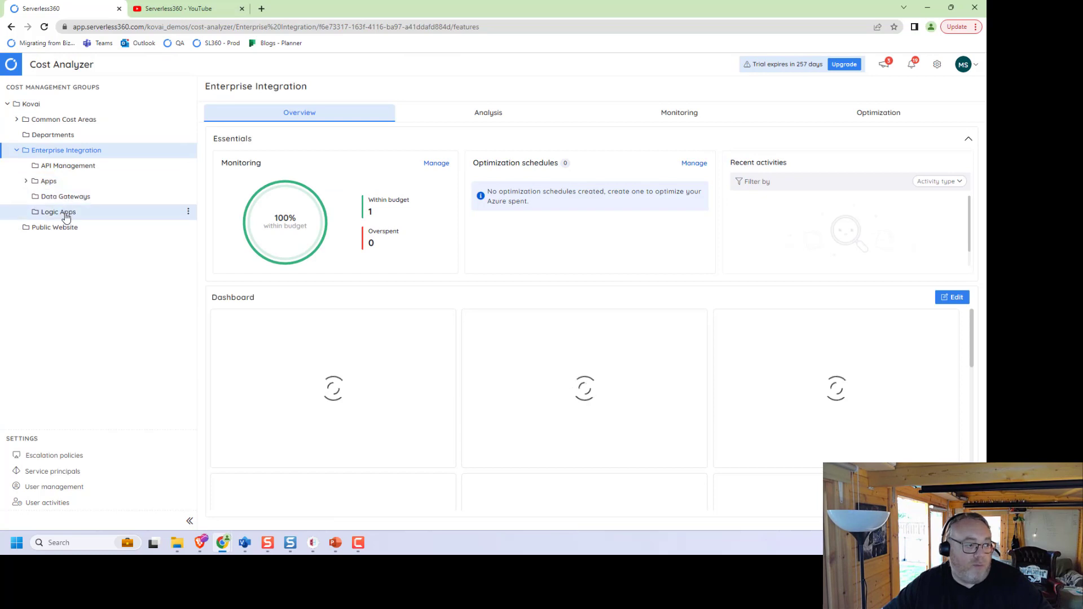
Step: Open the Overview of the Logic Apps cost group under Enterprise Integration
left_click(65, 213)
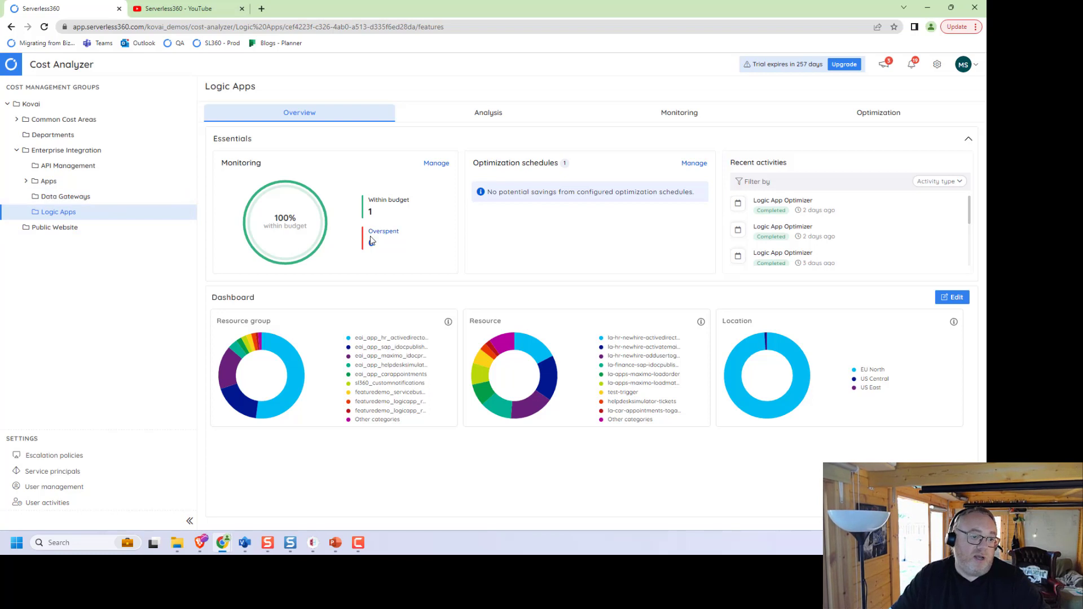
Step: Show the Logic Apps Cost per Month analysis: six months totalling ₹2840.91
left_click(483, 113)
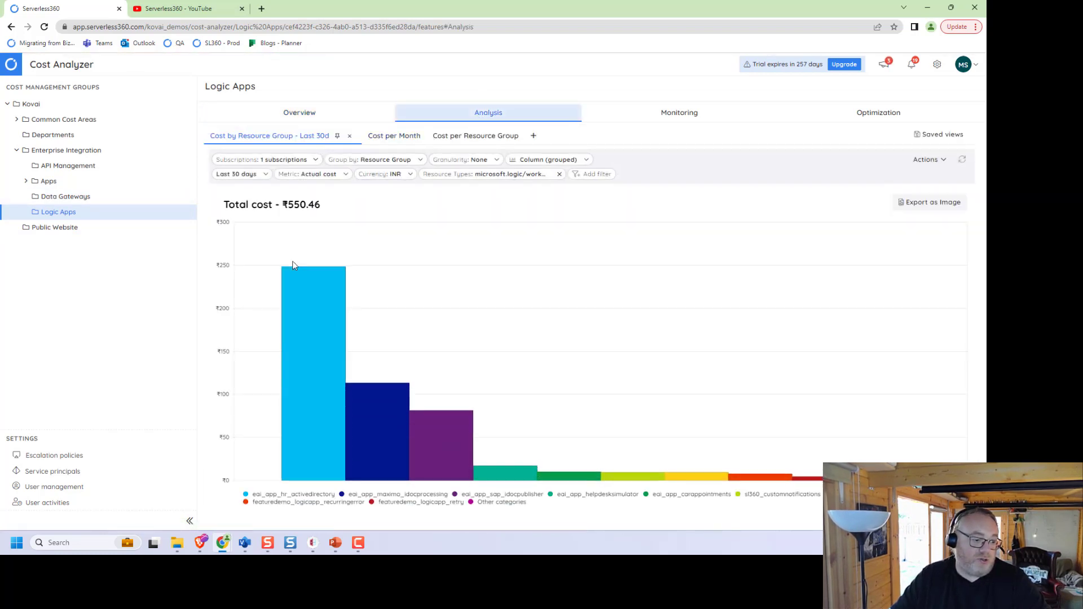
mouse_move(265, 295)
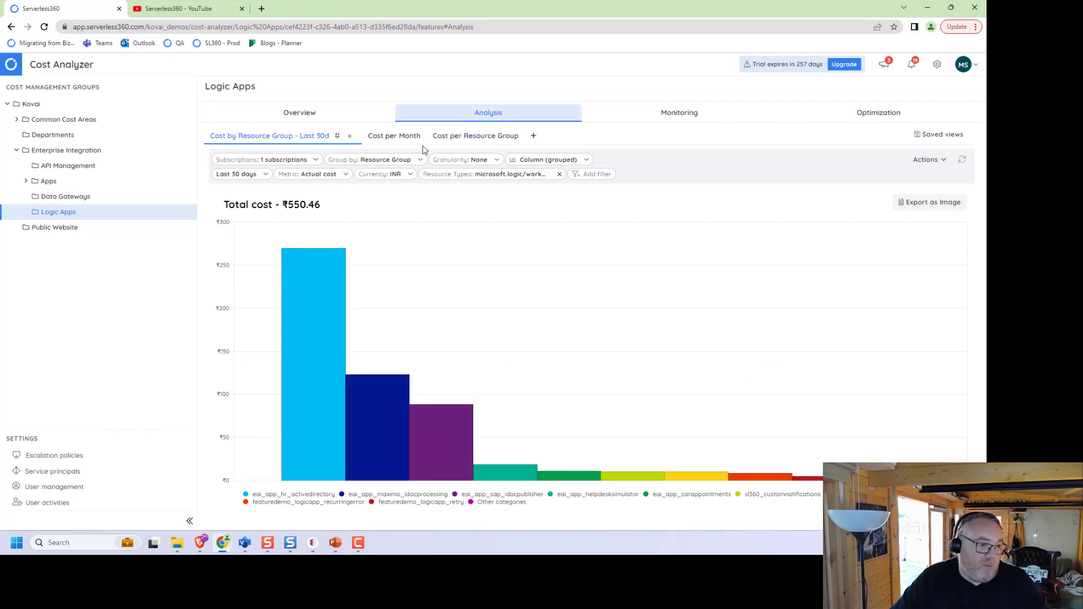
left_click(390, 136)
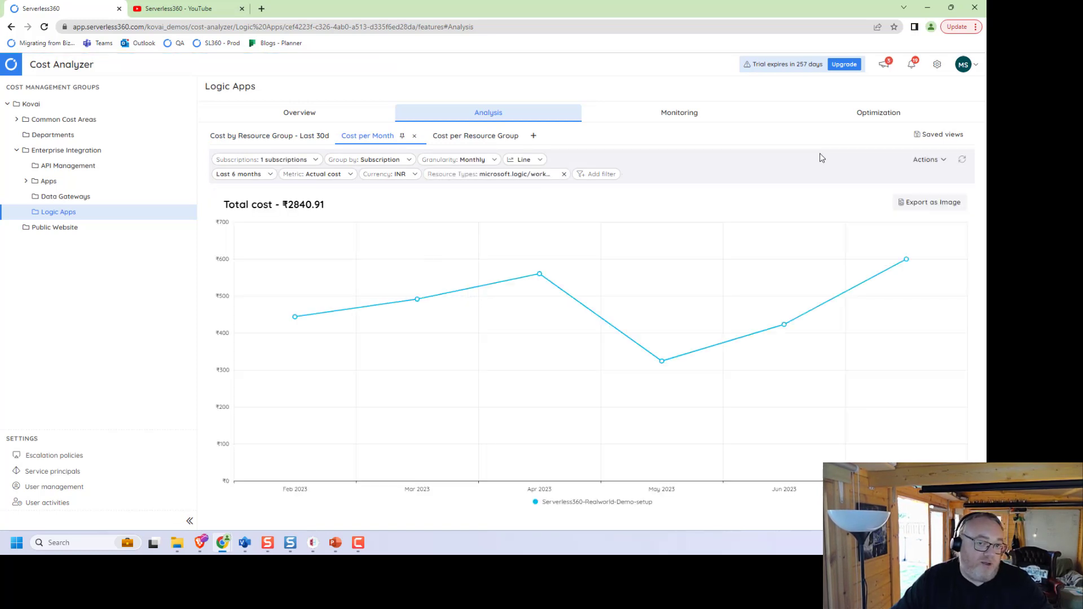
Step: List the Logic Apps optimization schedules, showing the enabled Logic App Optimizer schedule
left_click(888, 115)
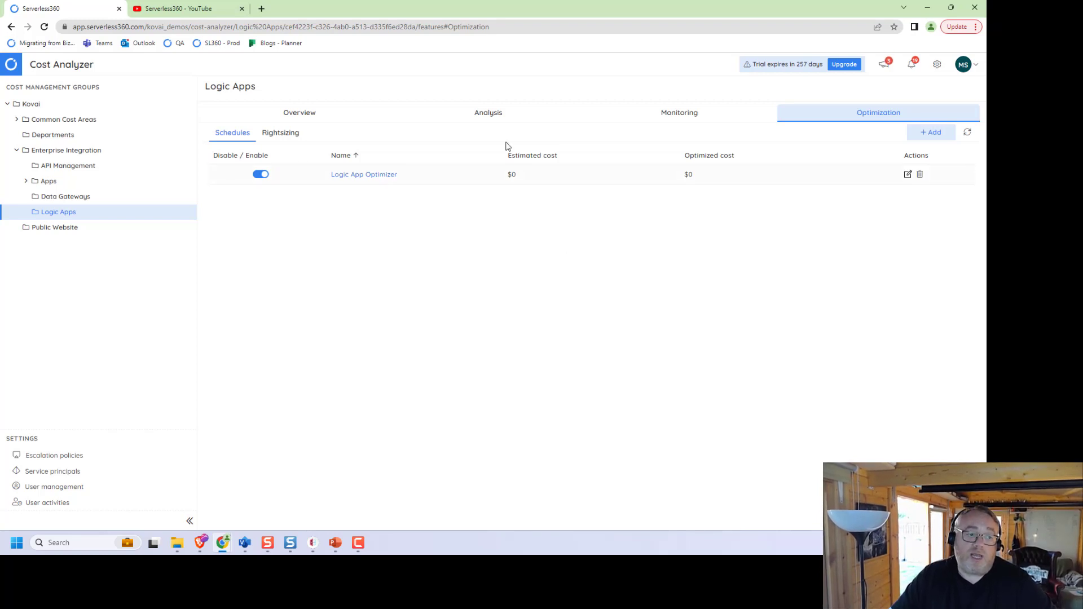
Step: Create a schedule named Test in UTC, keeping the default weekday 09–18 uptime grid
left_click(351, 173)
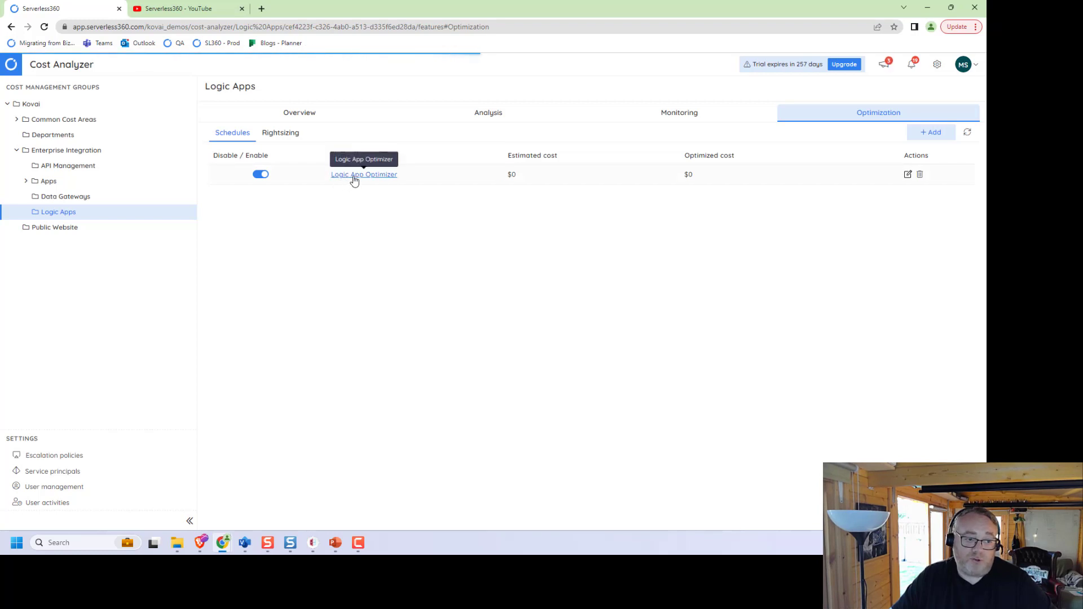
left_click(921, 139)
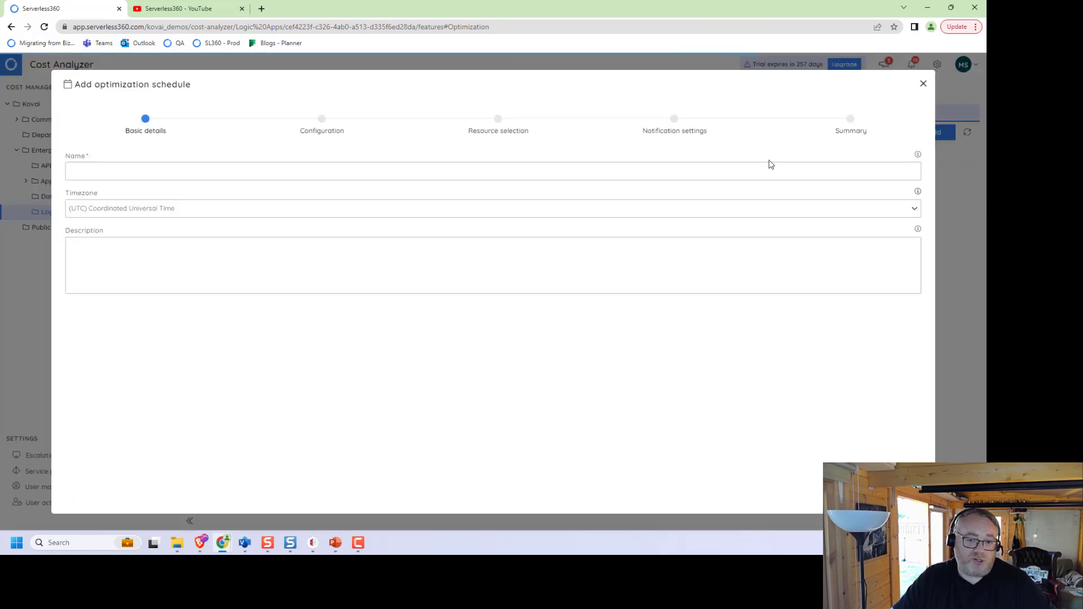
left_click(491, 173)
type("Test")
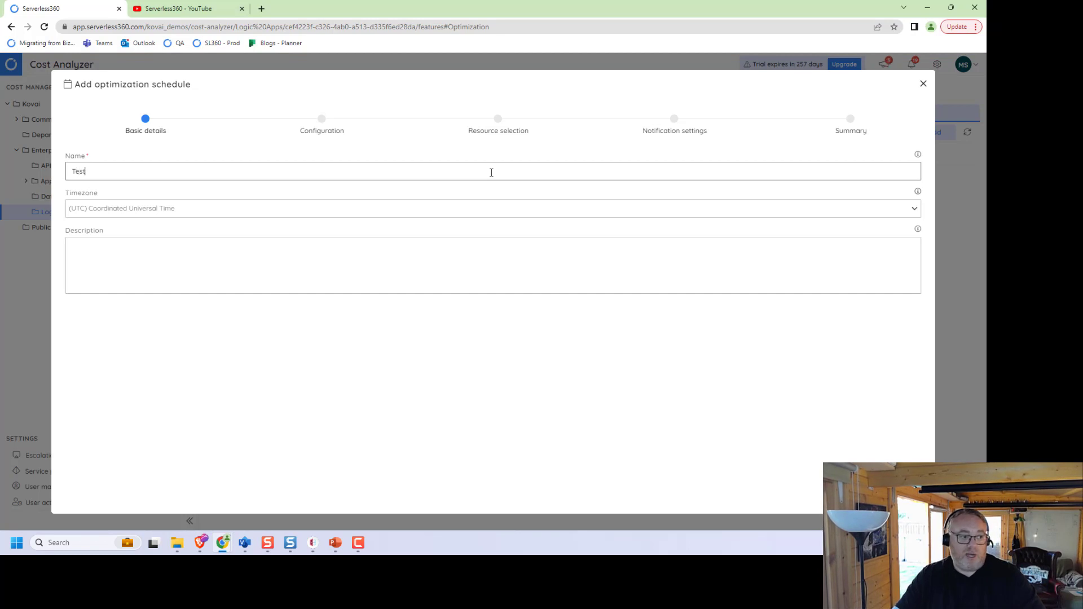
left_click(463, 209)
left_click(462, 210)
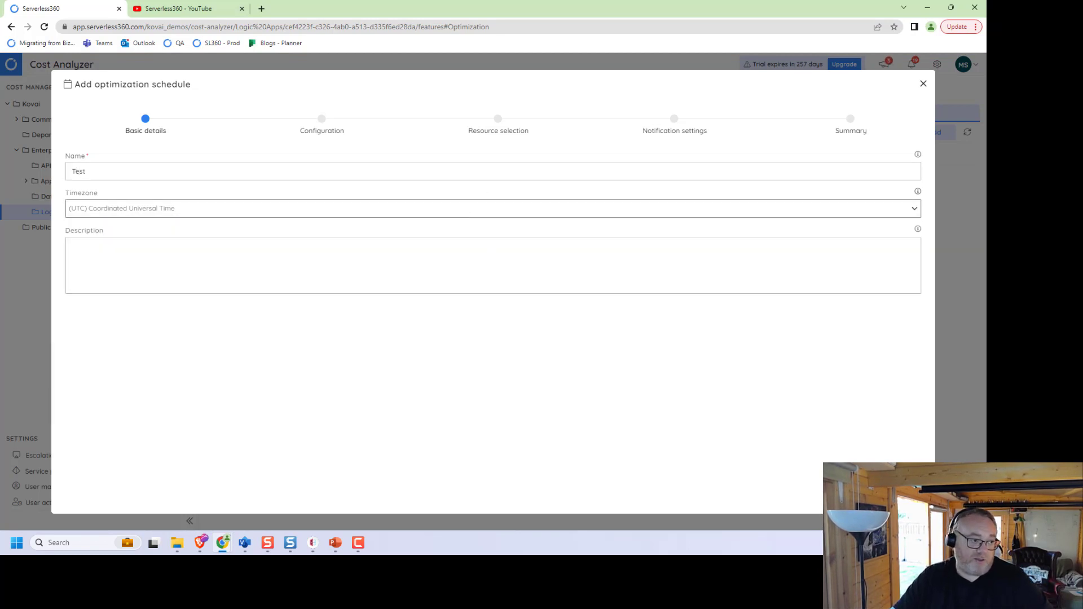
left_click(897, 493)
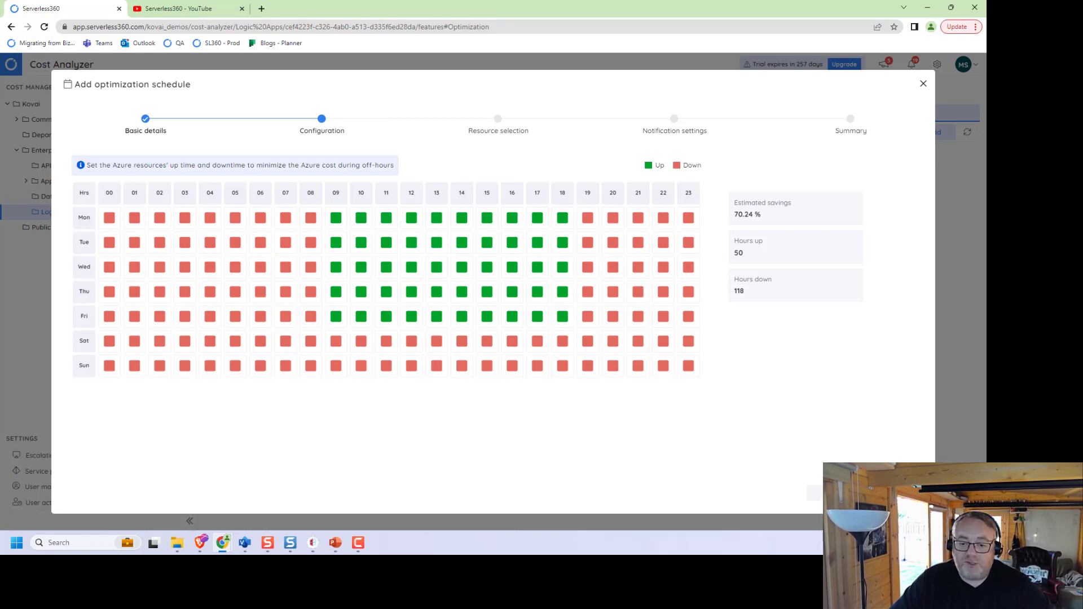
left_click(905, 493)
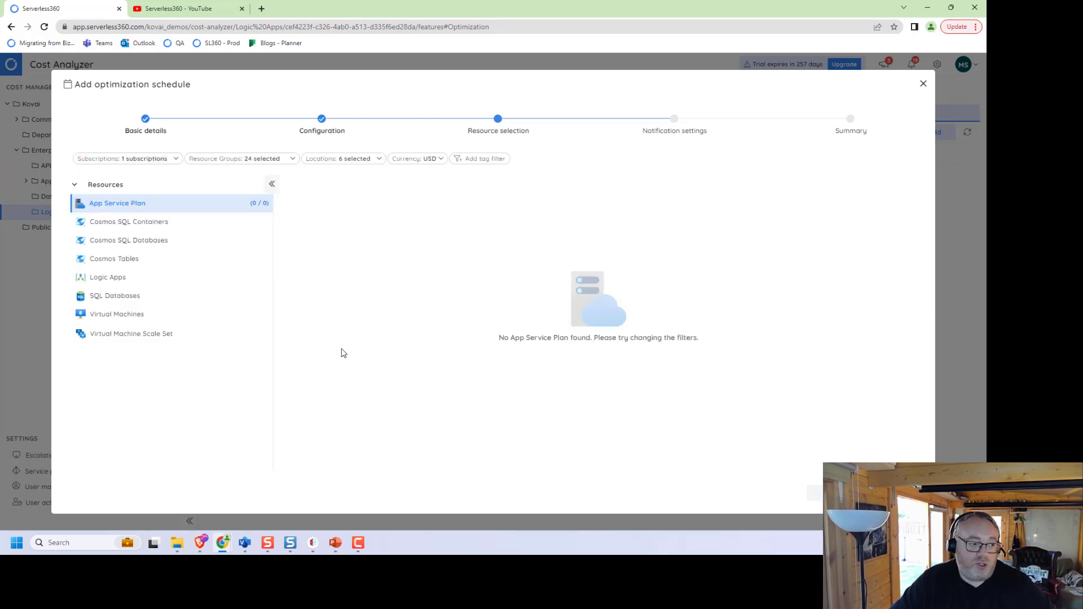
Step: Add the HelpdeskSimulator logic app as the Test schedule's resource
left_click(117, 281)
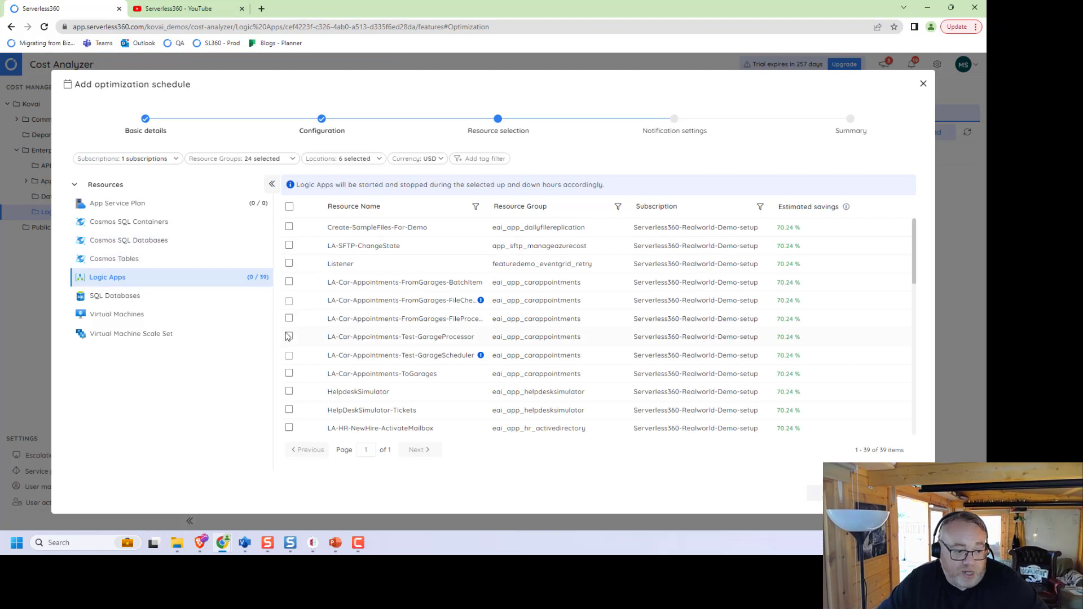
left_click(289, 391)
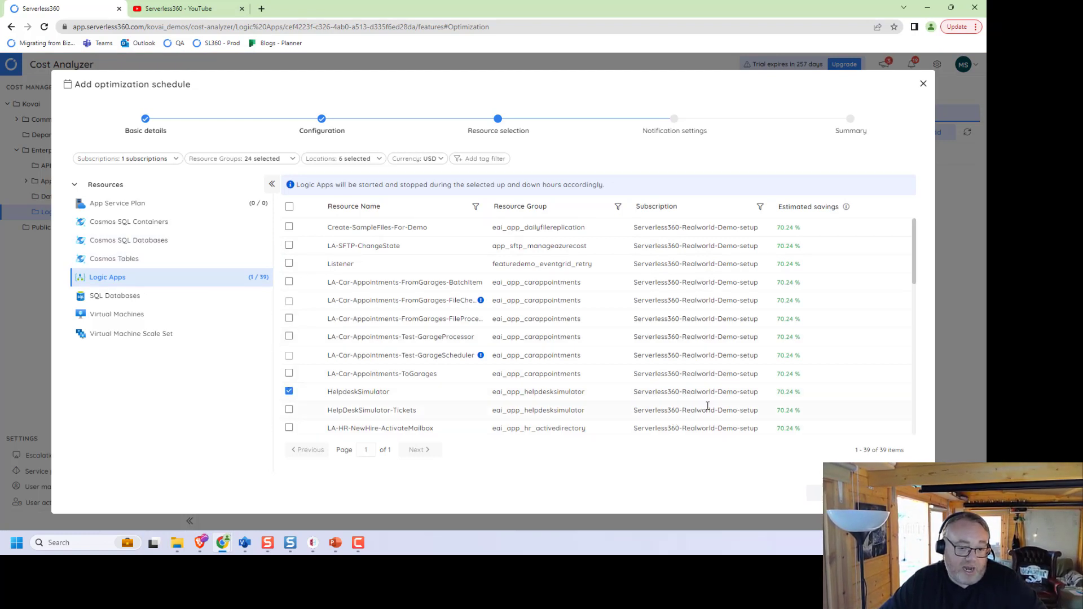
left_click(894, 493)
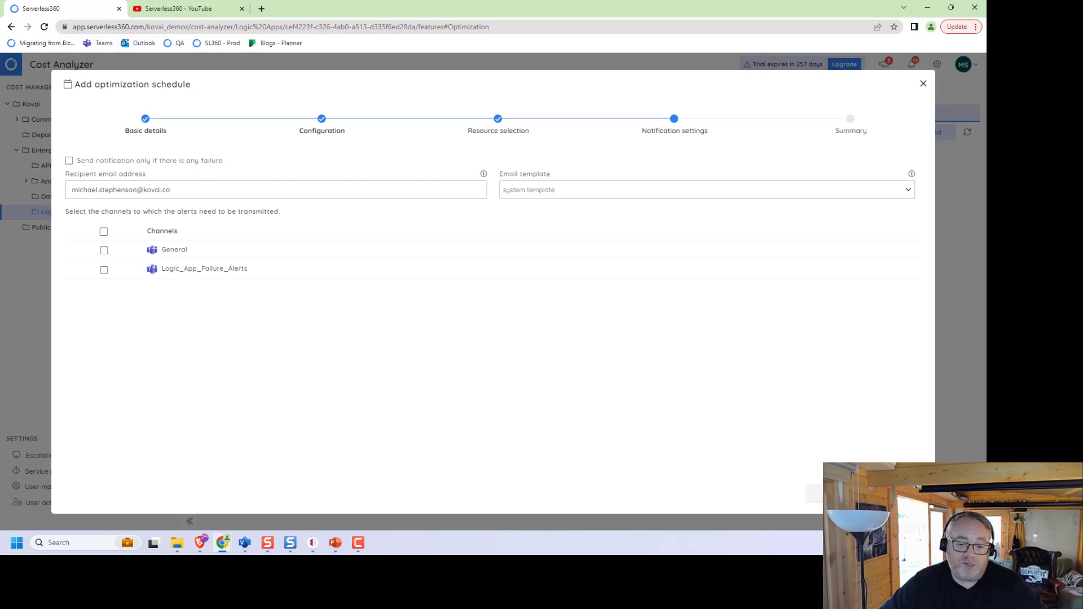
Step: Finish and then delete the Test schedule, and list Logic App Optimizer's five scheduled logic apps
left_click(896, 492)
left_click(836, 492)
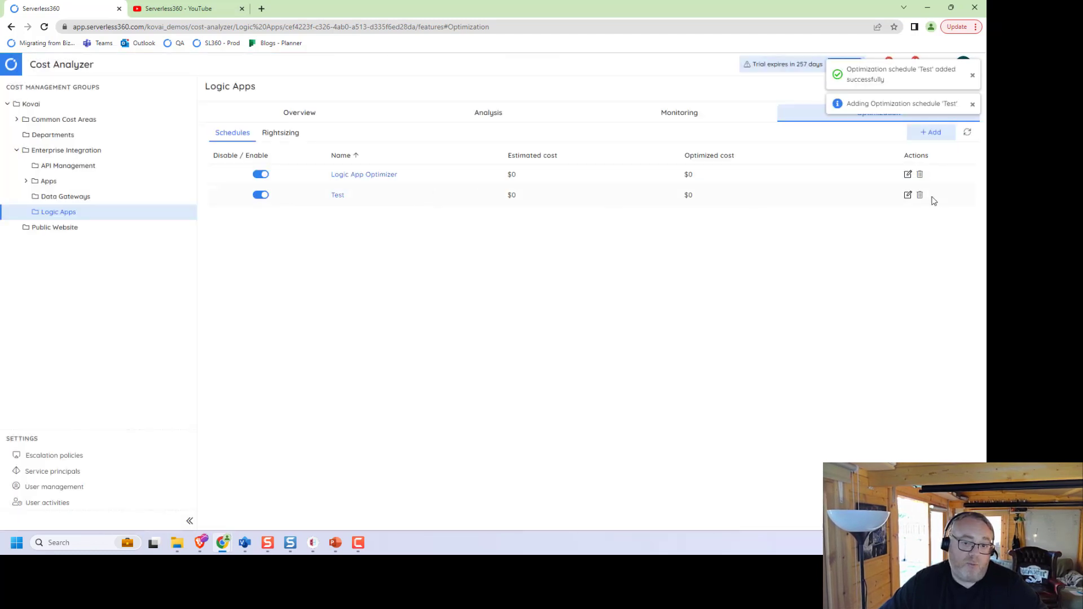
left_click(919, 195)
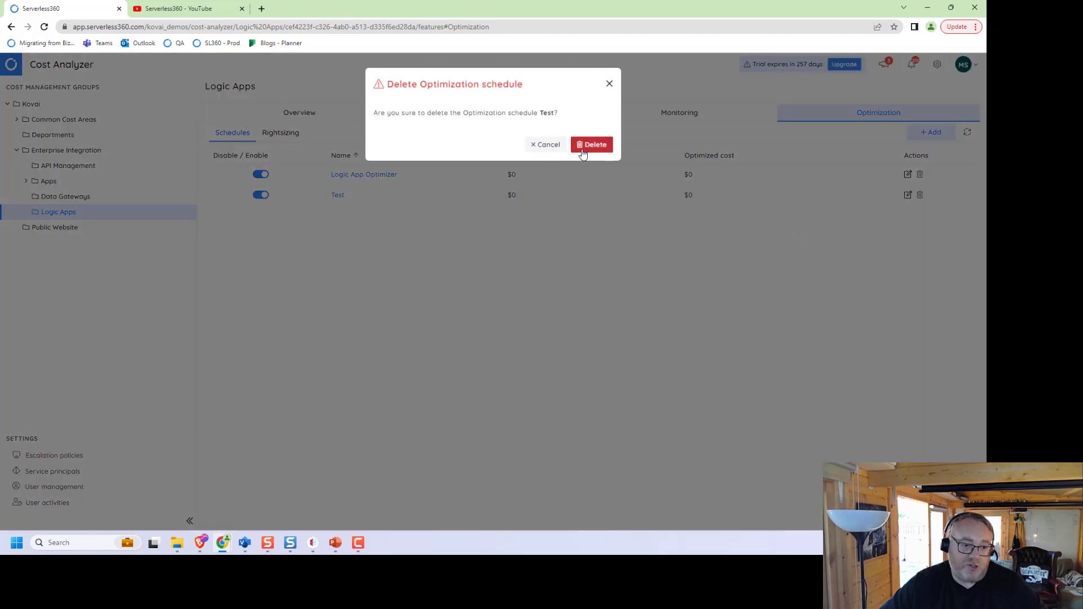
left_click(589, 143)
left_click(380, 179)
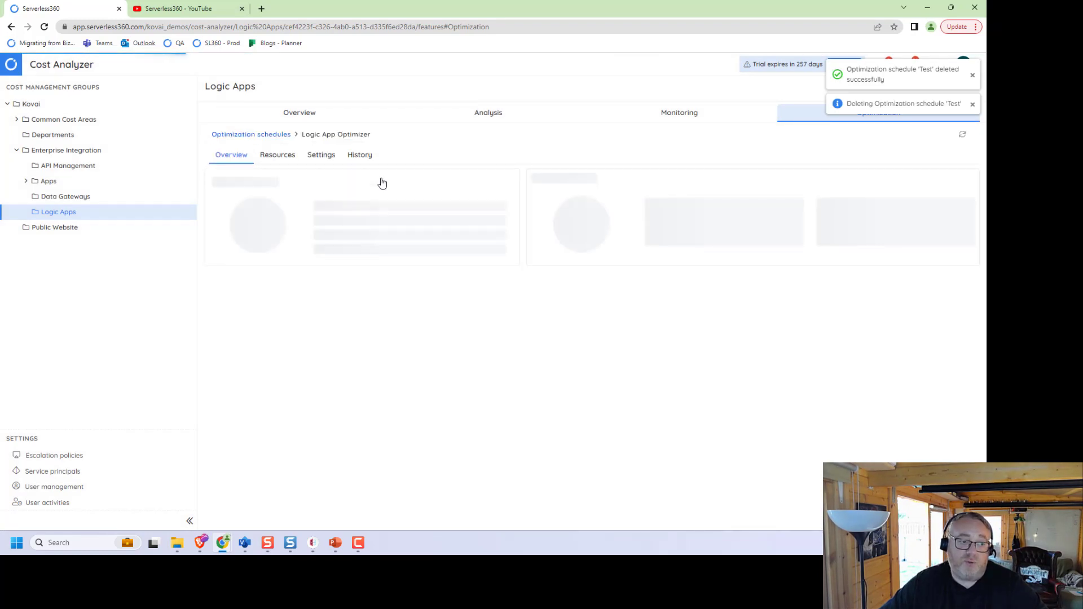
left_click(279, 156)
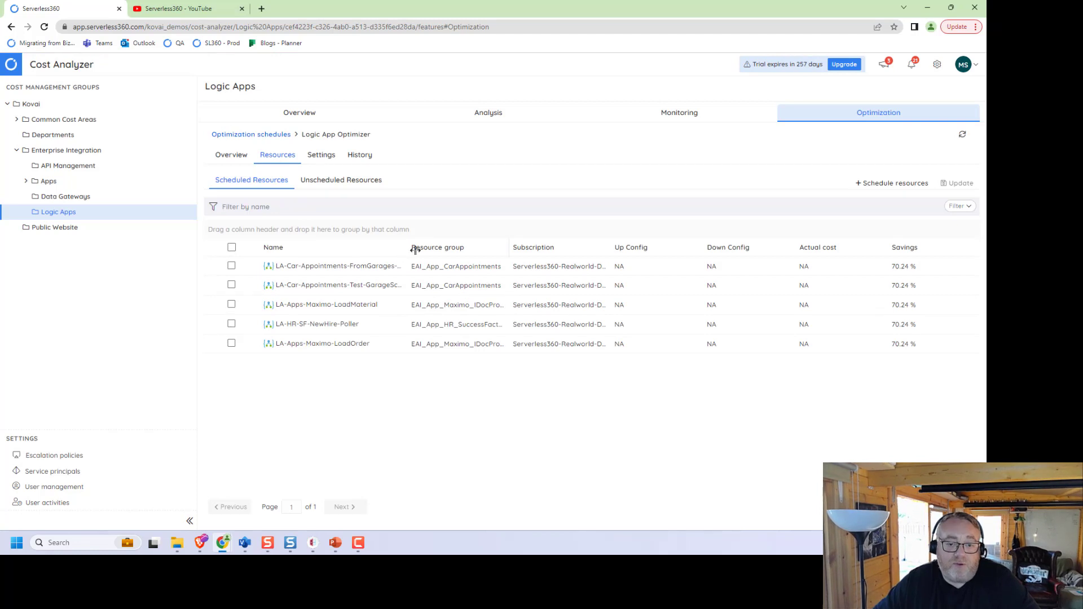
Step: Widen the Name column and show Logic App Optimizer's settings: USD, UTC, weekdays 09–18 up
left_click_drag(406, 248, 445, 249)
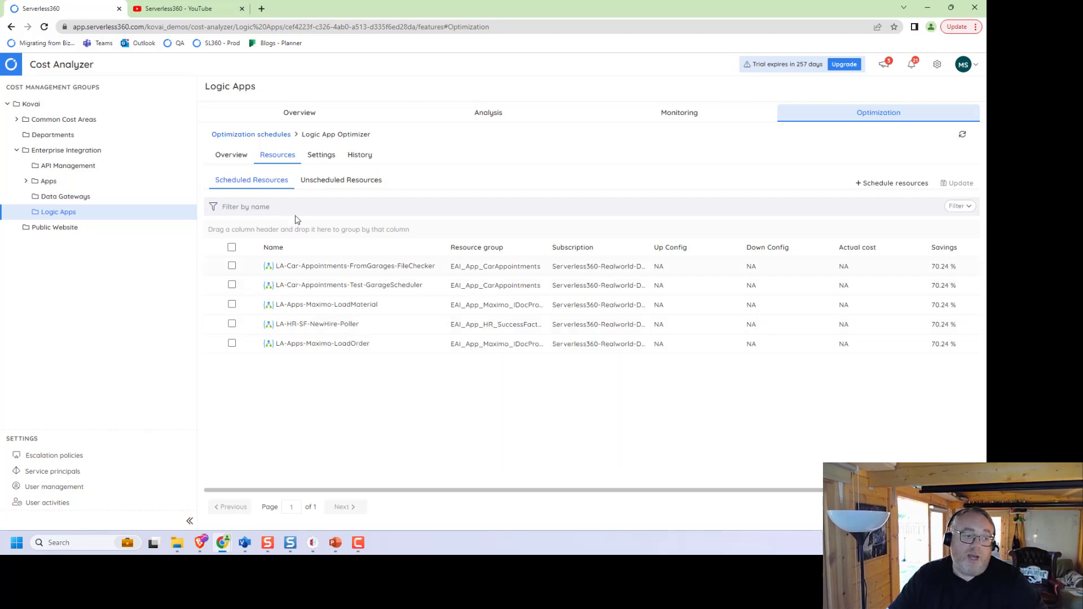
left_click(323, 182)
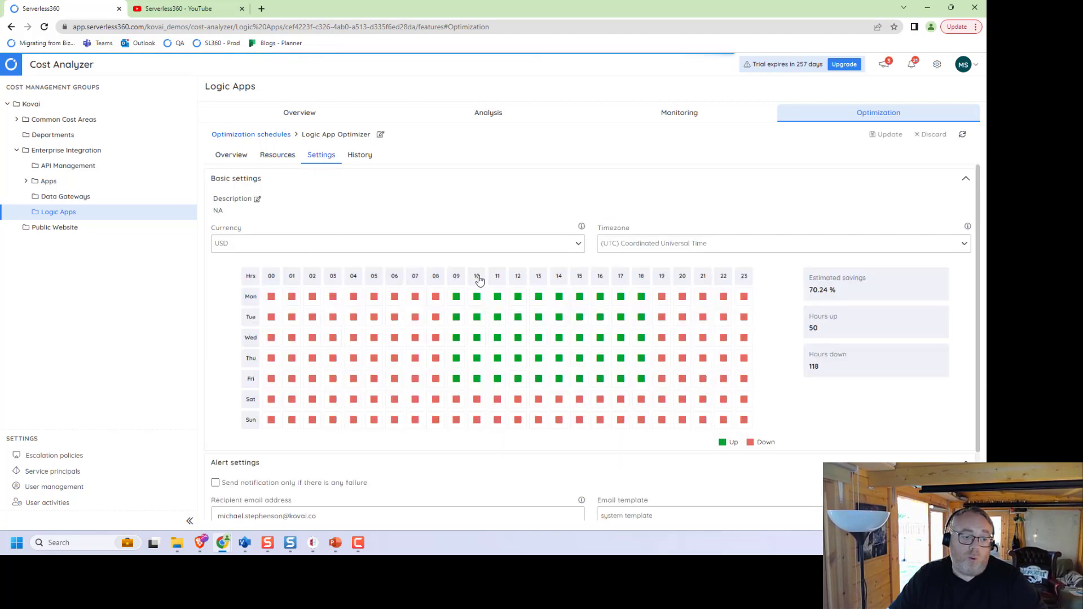
Step: Set the 18:00 hour down for Monday–Friday and save, giving 45 hours up and 73.21% savings
left_click(642, 299)
left_click(641, 319)
left_click(641, 338)
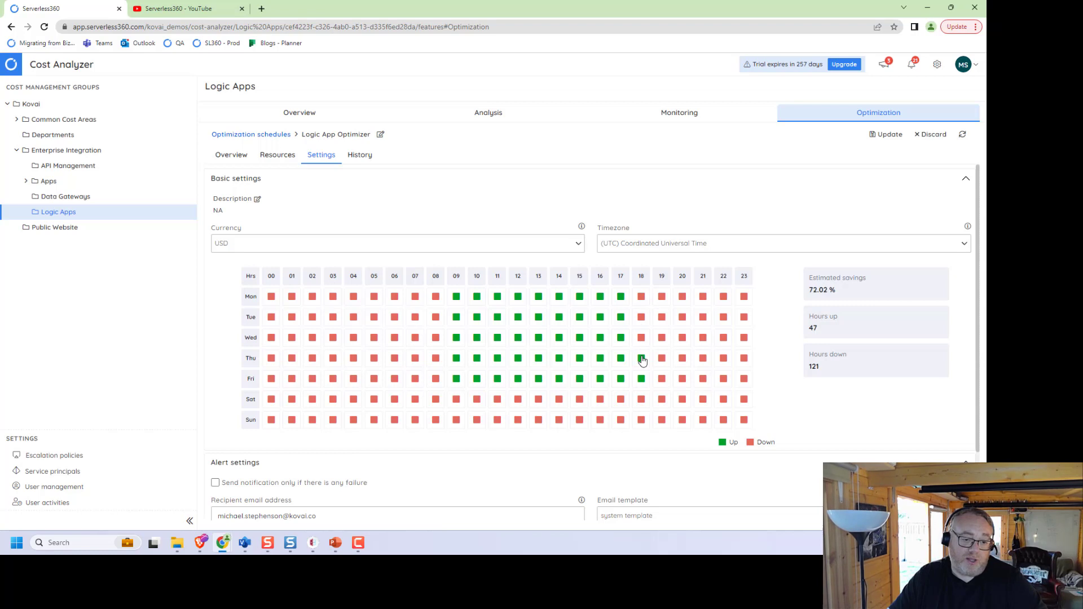
left_click(641, 359)
left_click(641, 379)
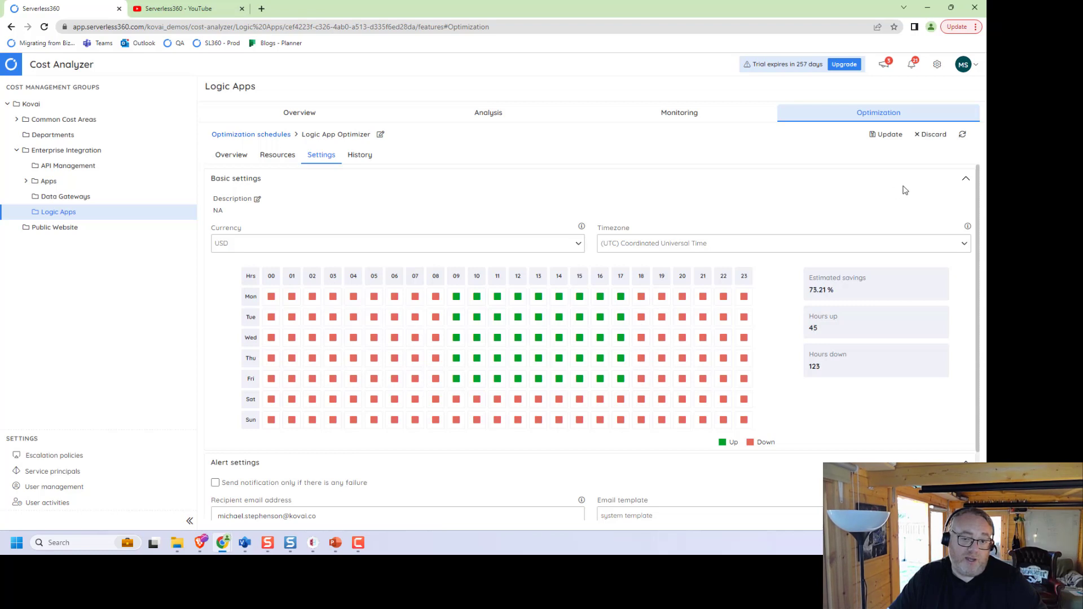
left_click(885, 134)
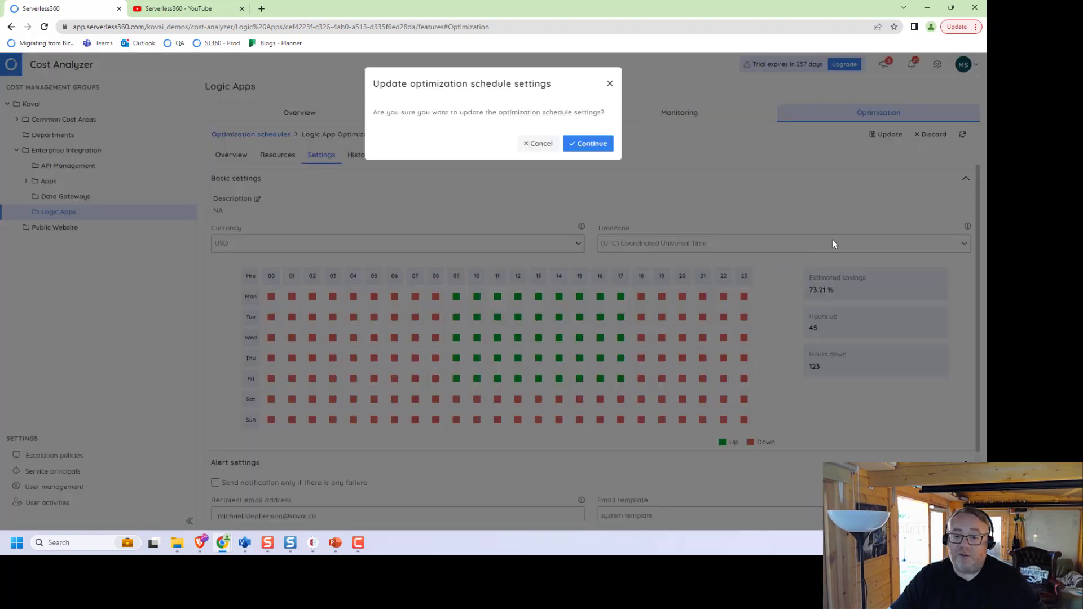
left_click(581, 145)
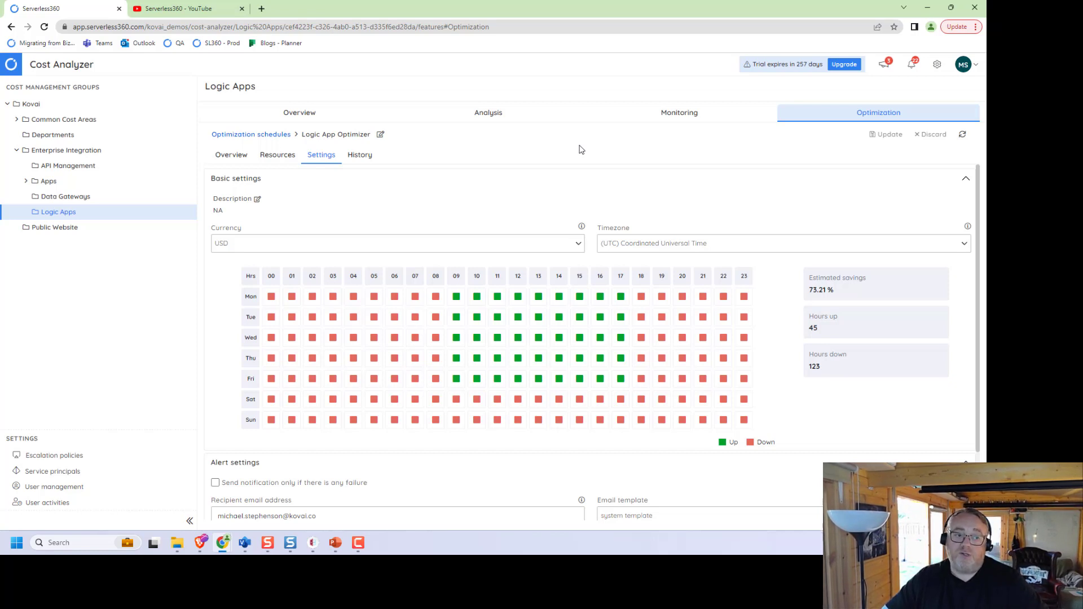
Step: Show Logic App Optimizer's start/stop run history and the latest stop run's details
left_click(363, 161)
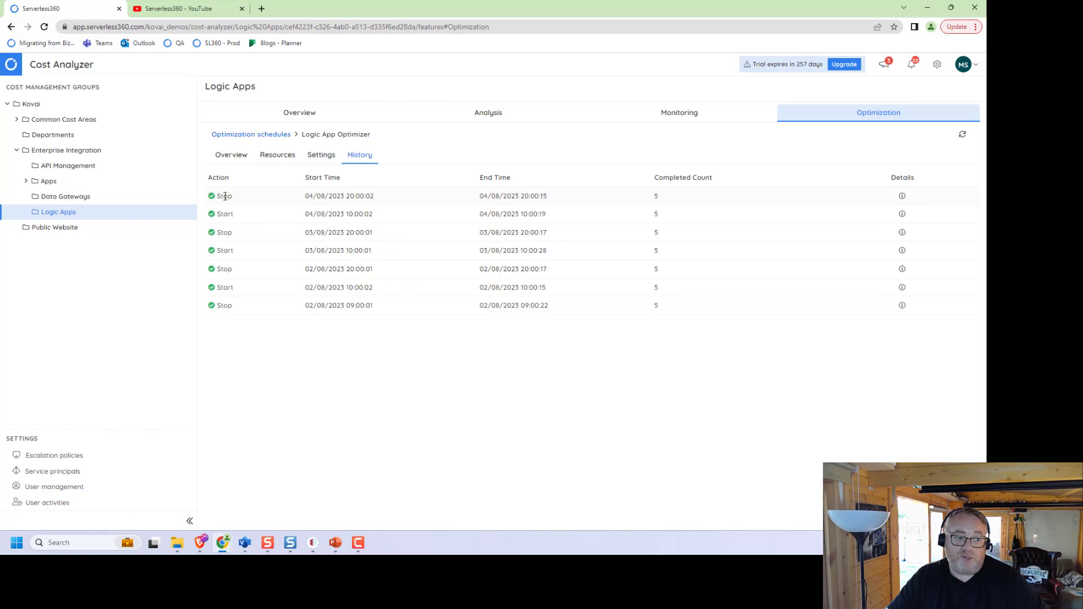
left_click(904, 199)
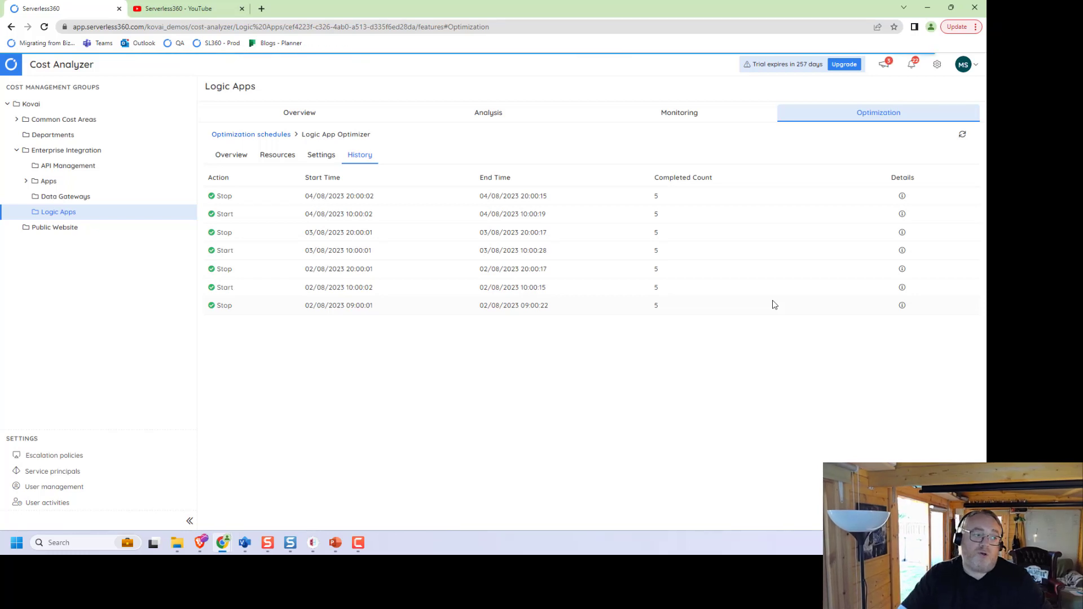